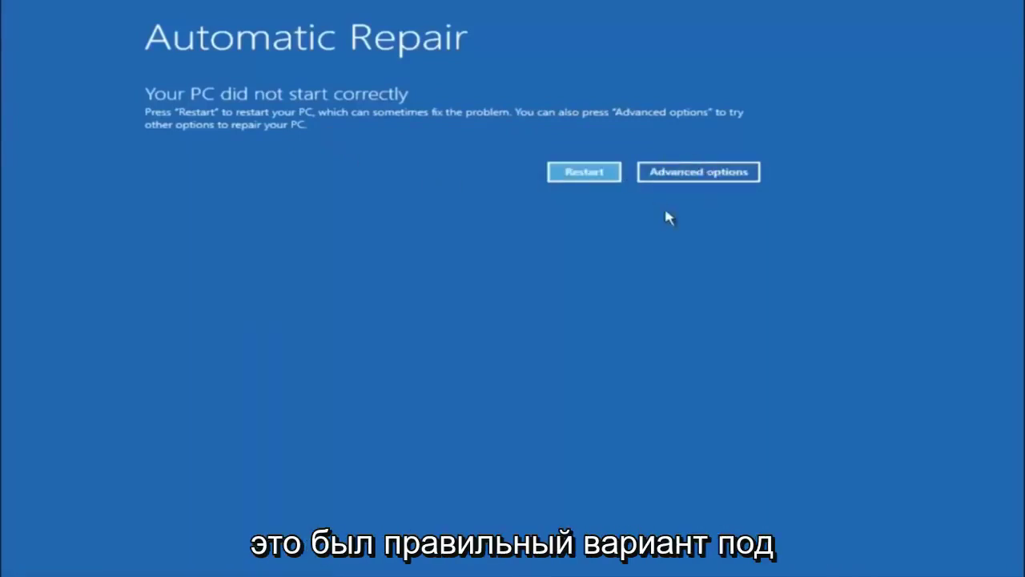
# Go through Advanced options > Troubleshoot > Advanced options and launch System Restore
pyautogui.click(687, 175)
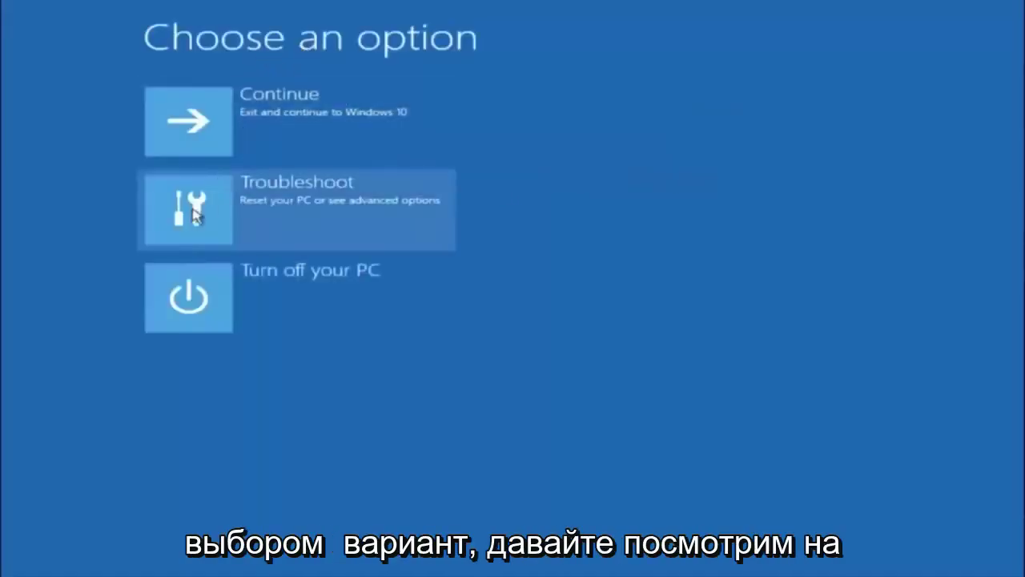
pyautogui.click(217, 208)
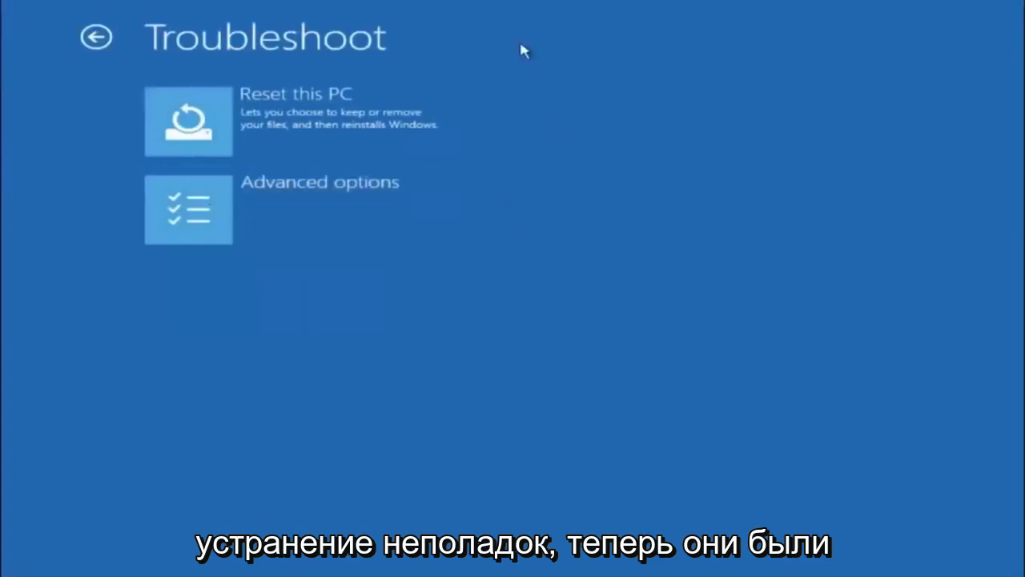
pyautogui.click(230, 214)
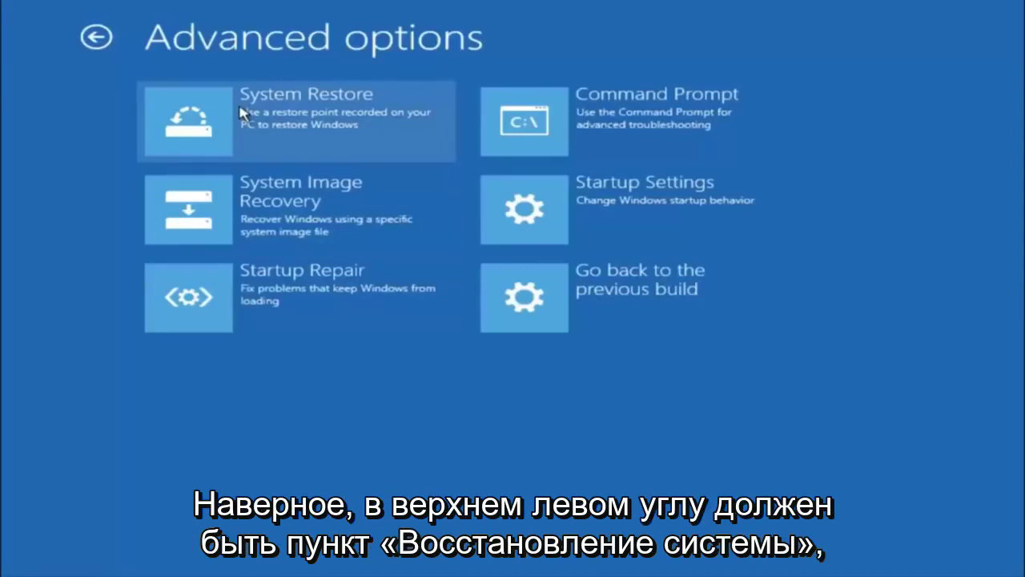
pyautogui.click(244, 117)
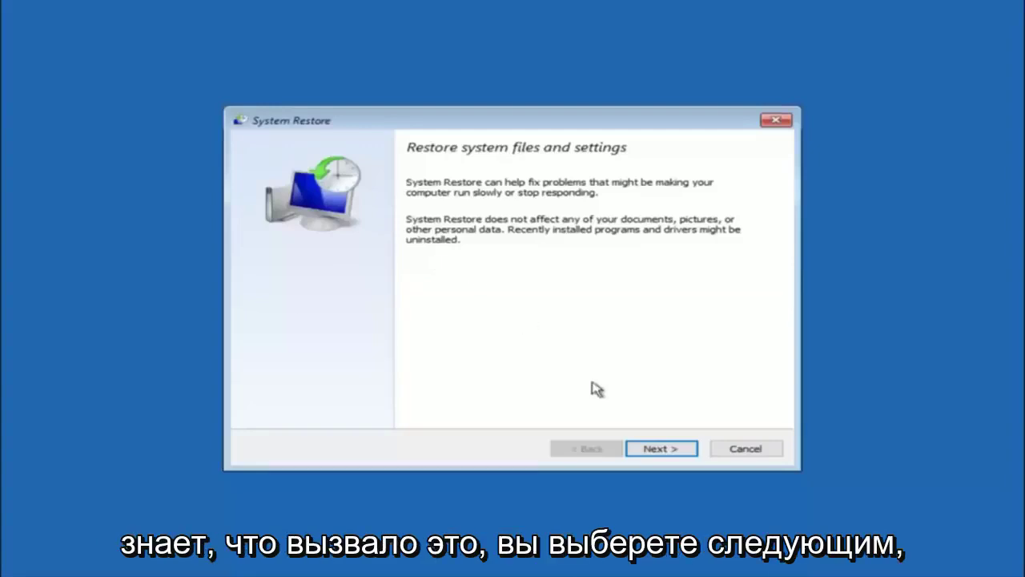
# Select the 10/5/2016 'Manual: before update' restore point and proceed to its confirmation page
pyautogui.click(629, 450)
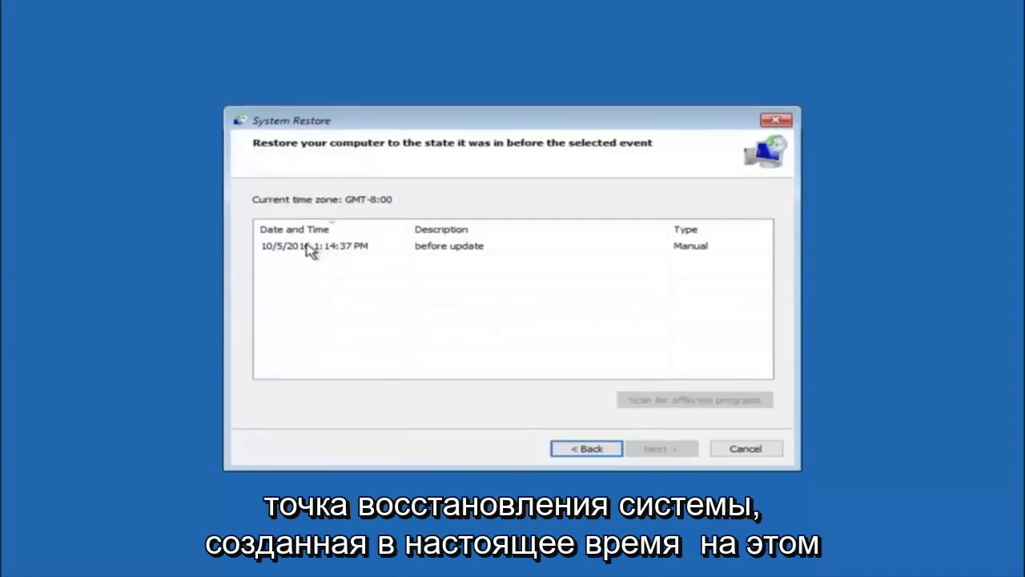
pyautogui.click(293, 254)
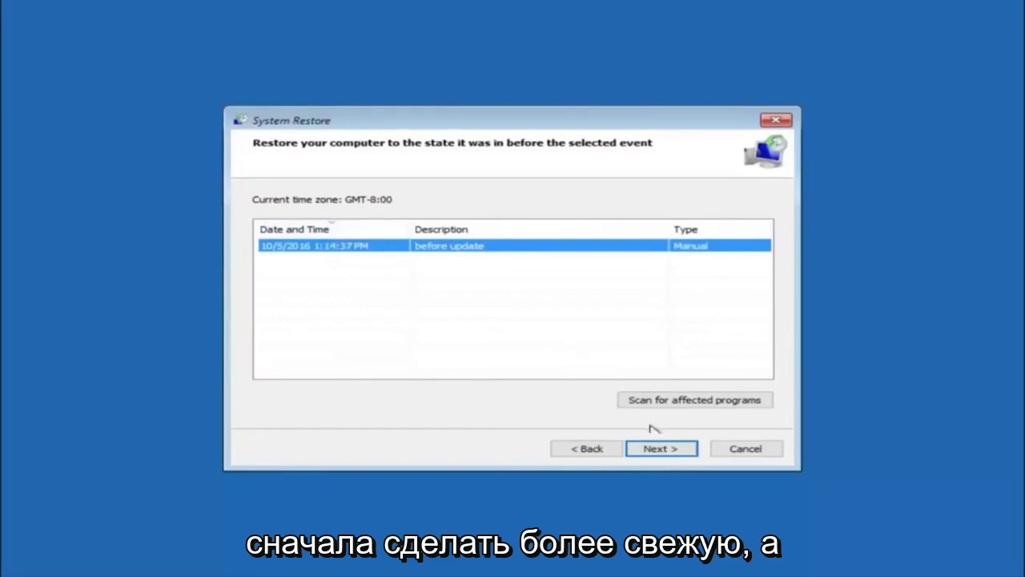
pyautogui.click(656, 450)
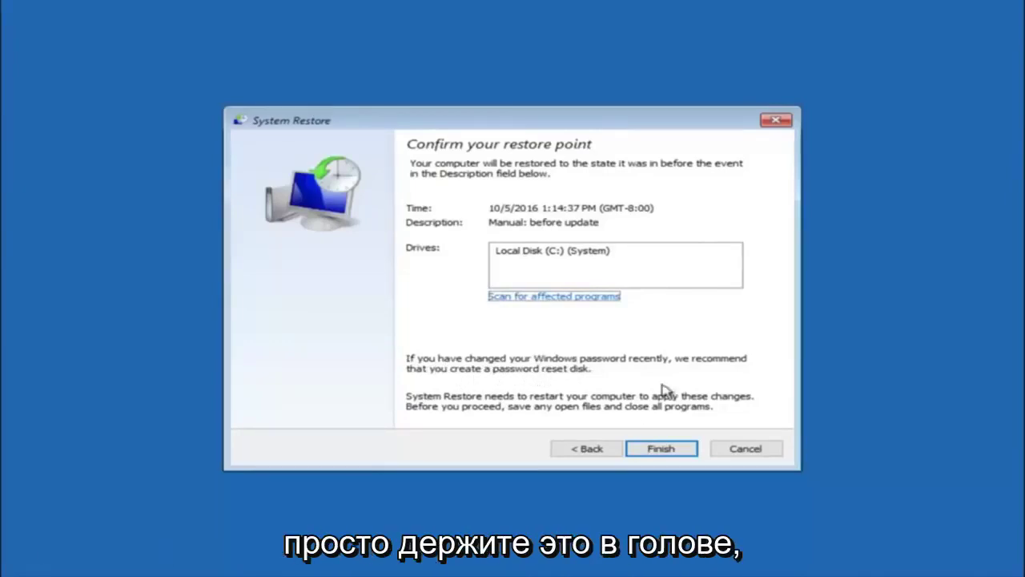
# Start the restore to the 10/5/2016 point, accept the no-interruption warning, then restart
pyautogui.click(663, 451)
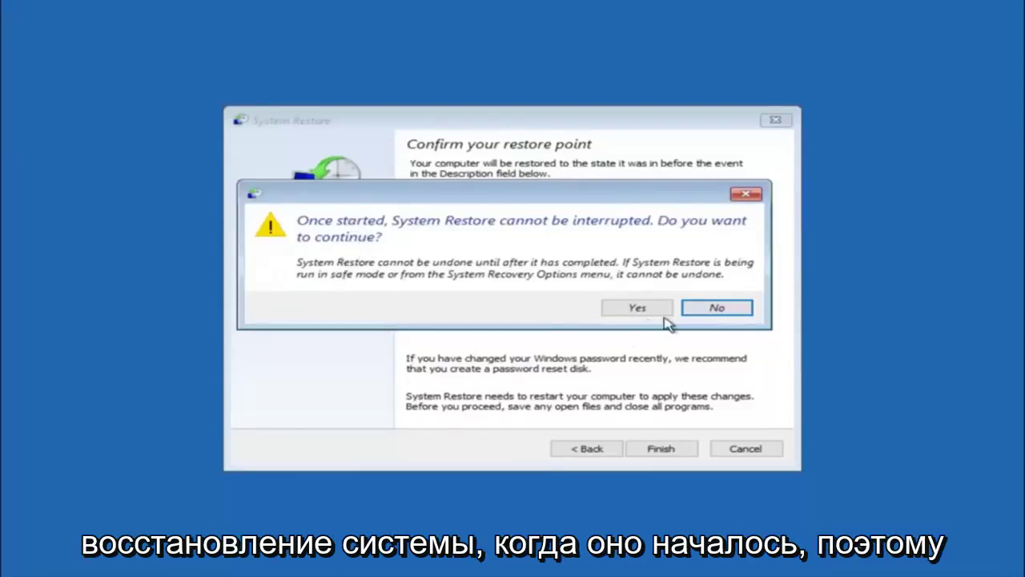
pyautogui.click(632, 310)
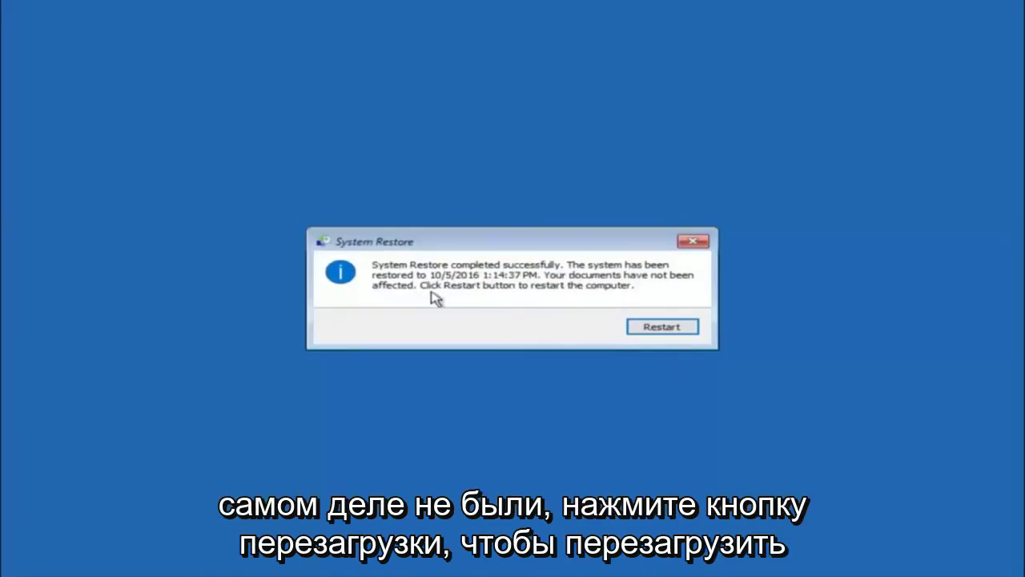
pyautogui.click(653, 330)
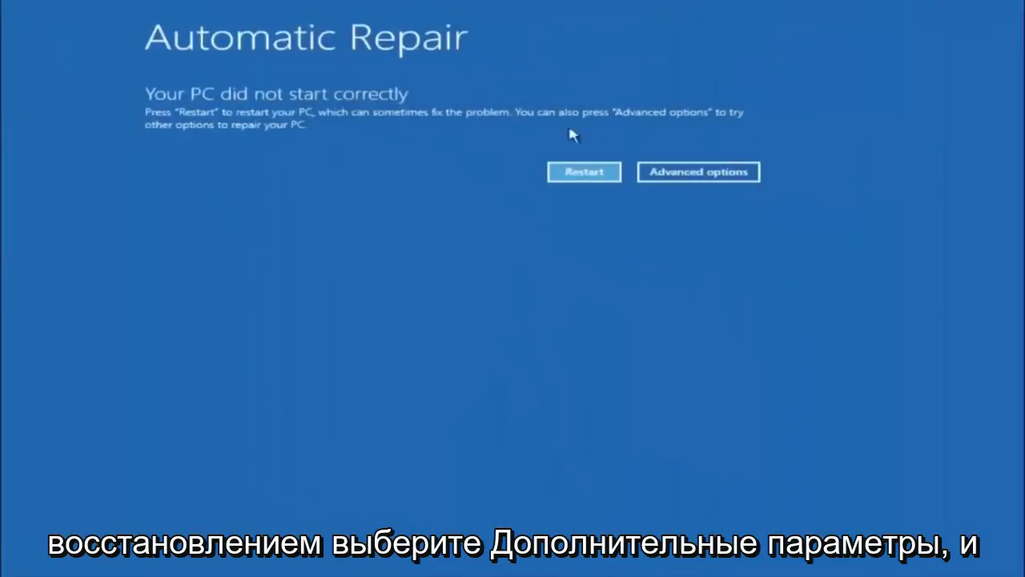
# Go through Advanced options > Troubleshoot > Advanced options and launch Startup Repair
pyautogui.click(686, 173)
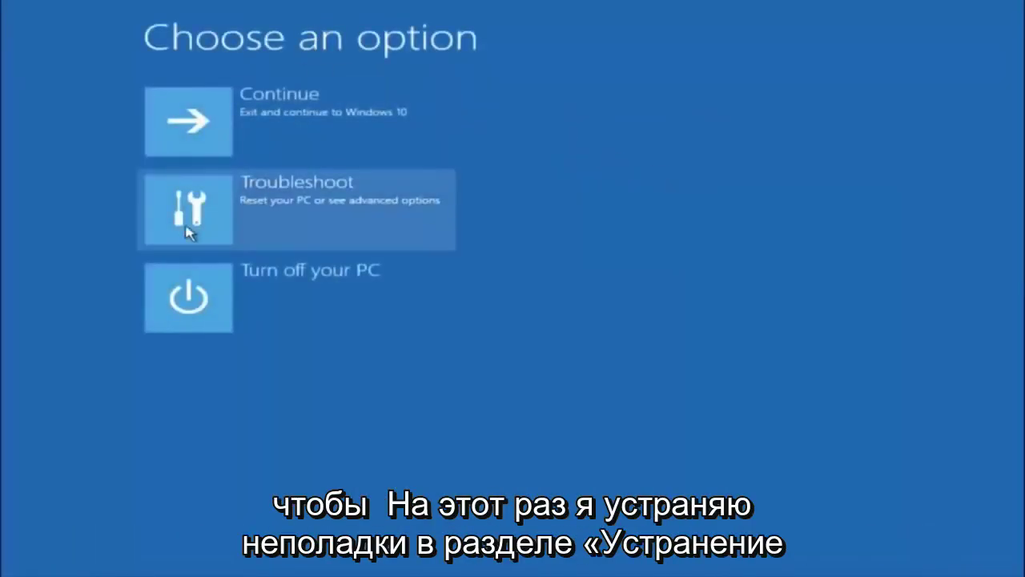
pyautogui.click(245, 208)
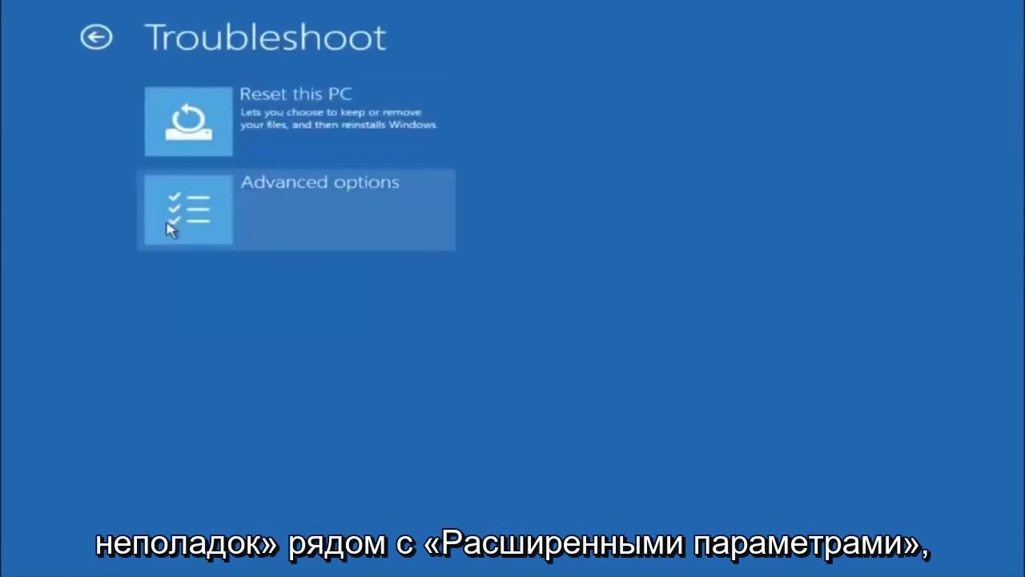
pyautogui.click(237, 206)
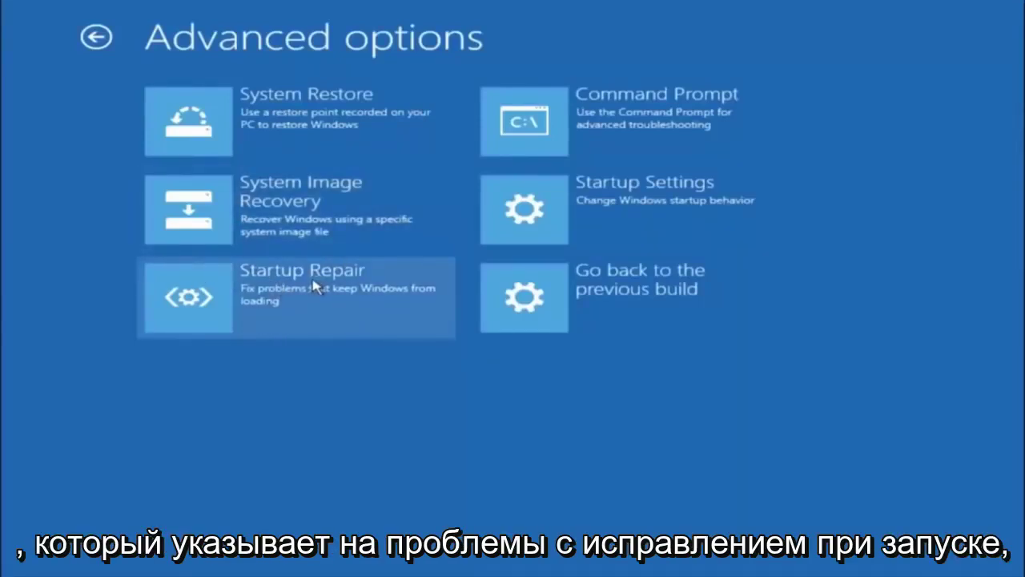
pyautogui.click(187, 300)
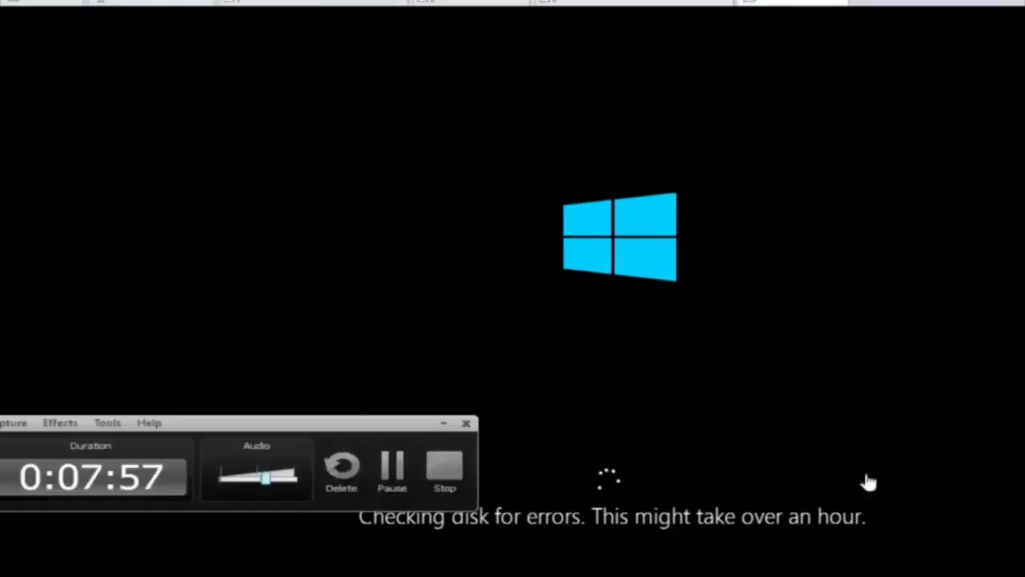
# Wait for the Startup Repair disk check to finish and the Automatic Repair screen to return
pyautogui.click(413, 466)
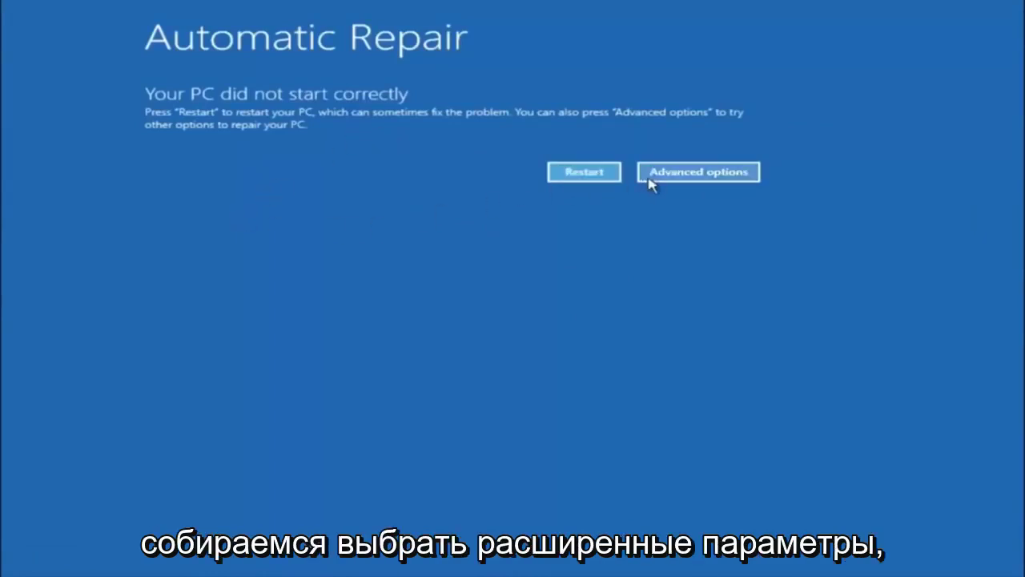
# Go through Advanced options > Troubleshoot > Advanced options and open Command Prompt
pyautogui.click(688, 173)
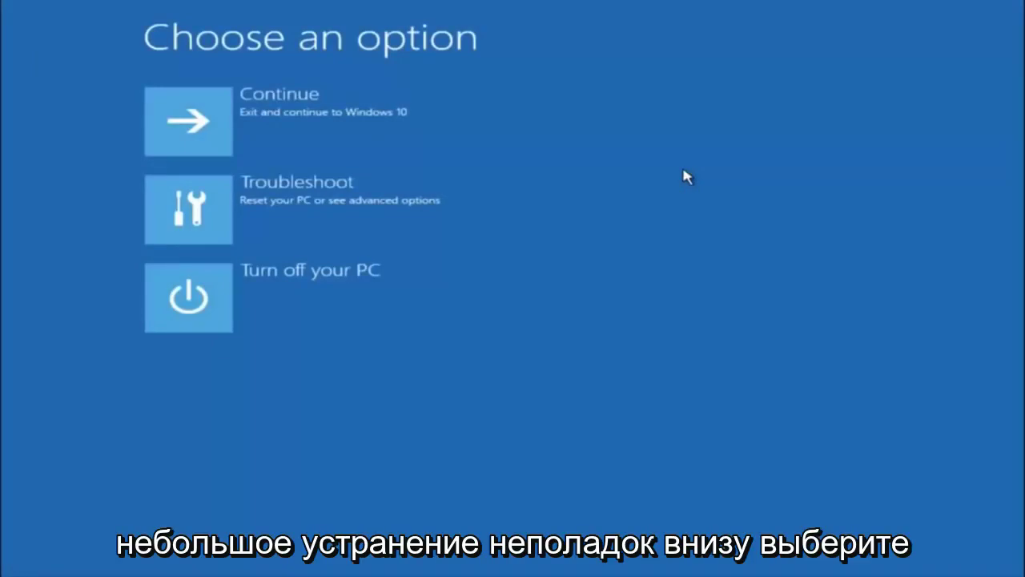
pyautogui.click(200, 218)
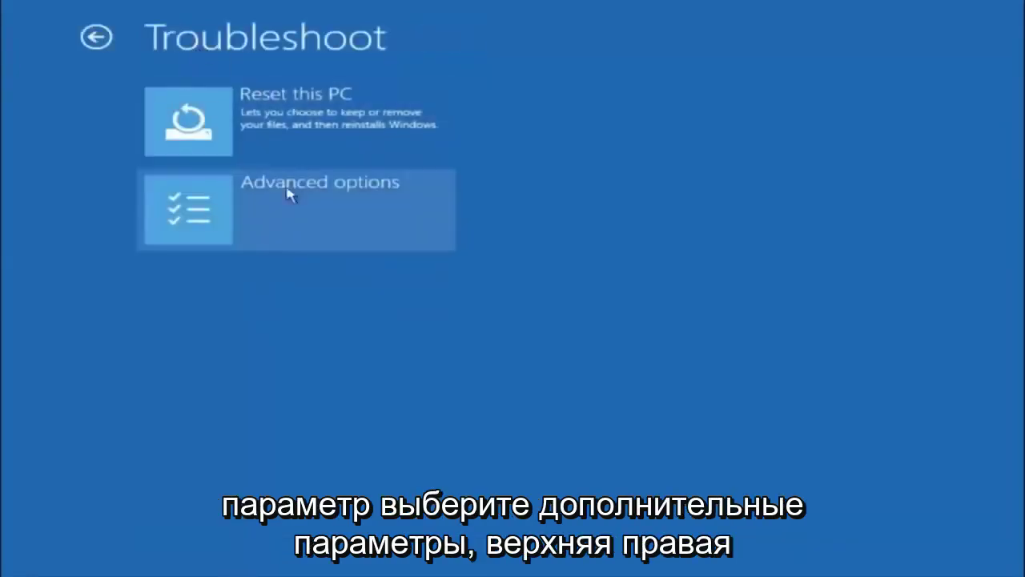
pyautogui.click(235, 201)
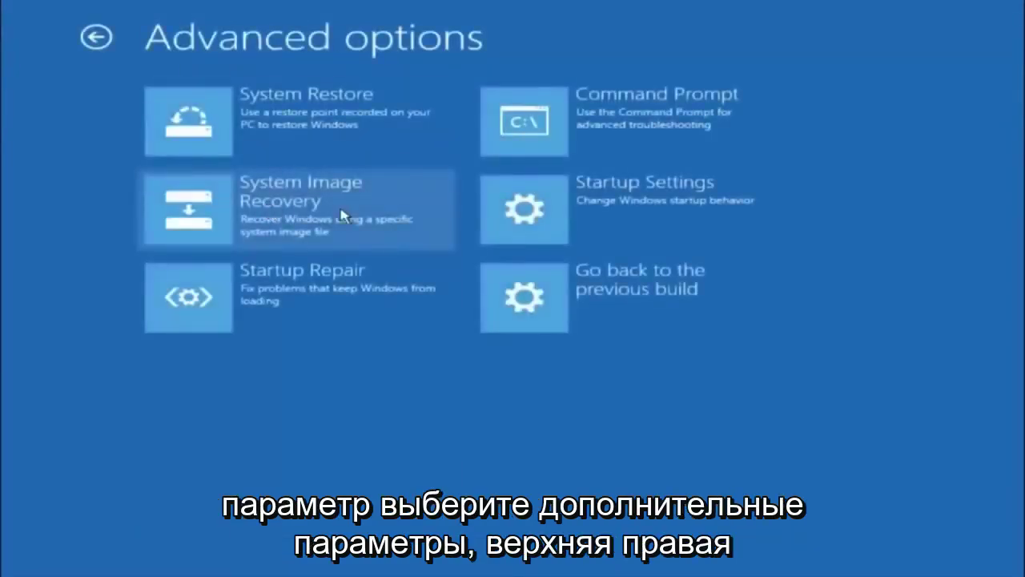
pyautogui.click(608, 129)
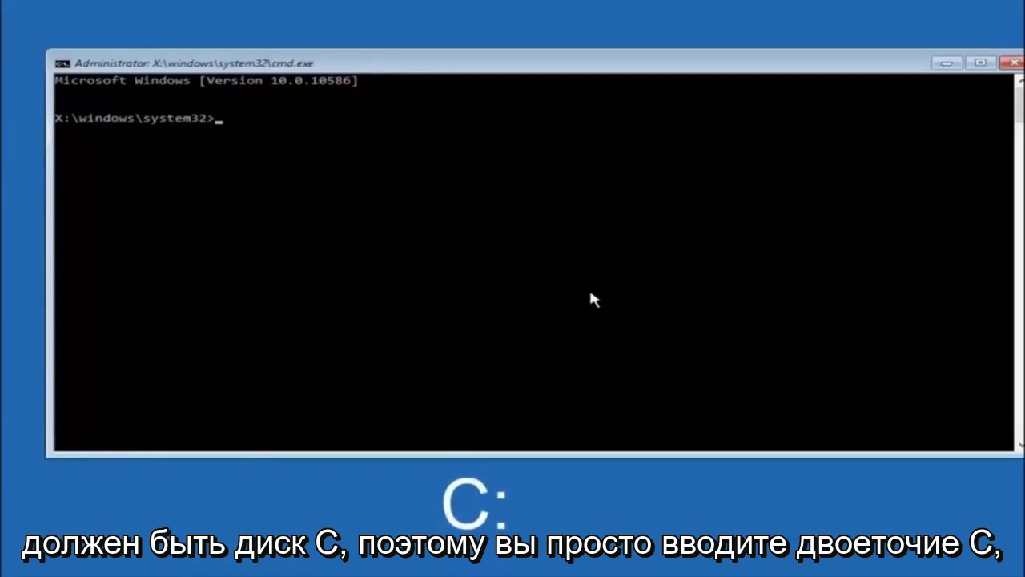
# Switch to drive C:, list its folders with dir, and begin a cd to \windows\system32\config
pyautogui.write('c:')
pyautogui.press('Return')
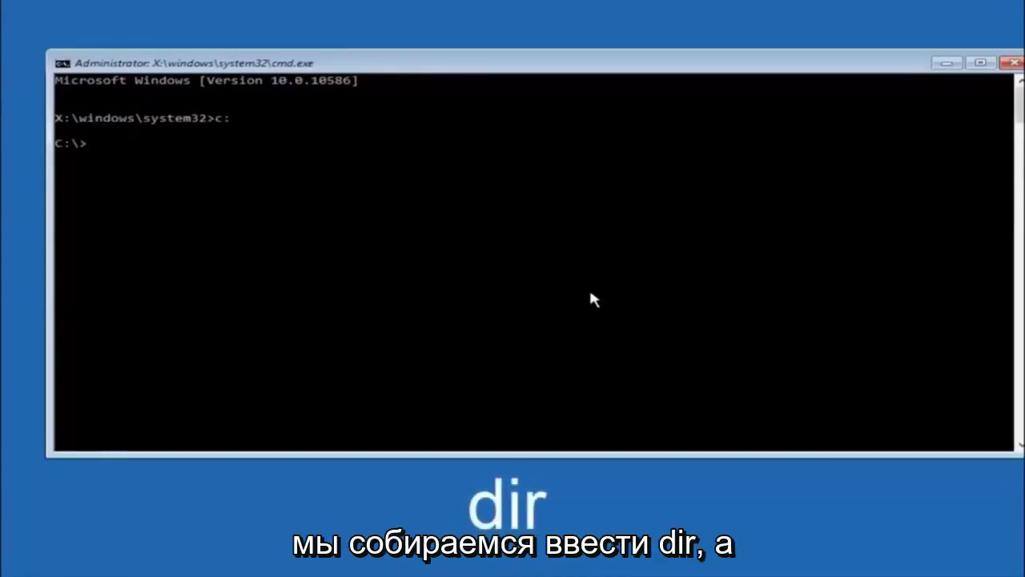
pyautogui.write('dir')
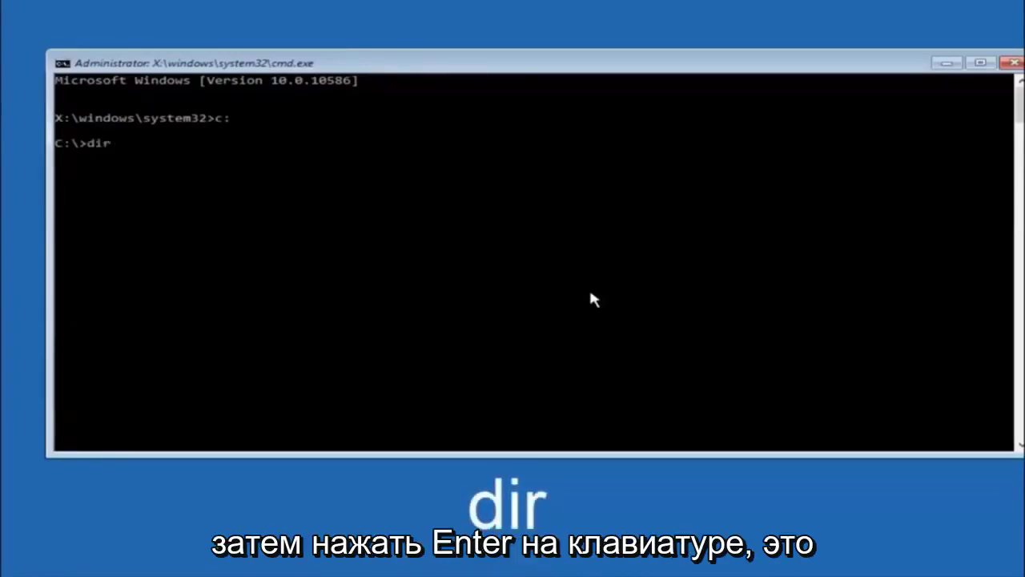
pyautogui.press('Return')
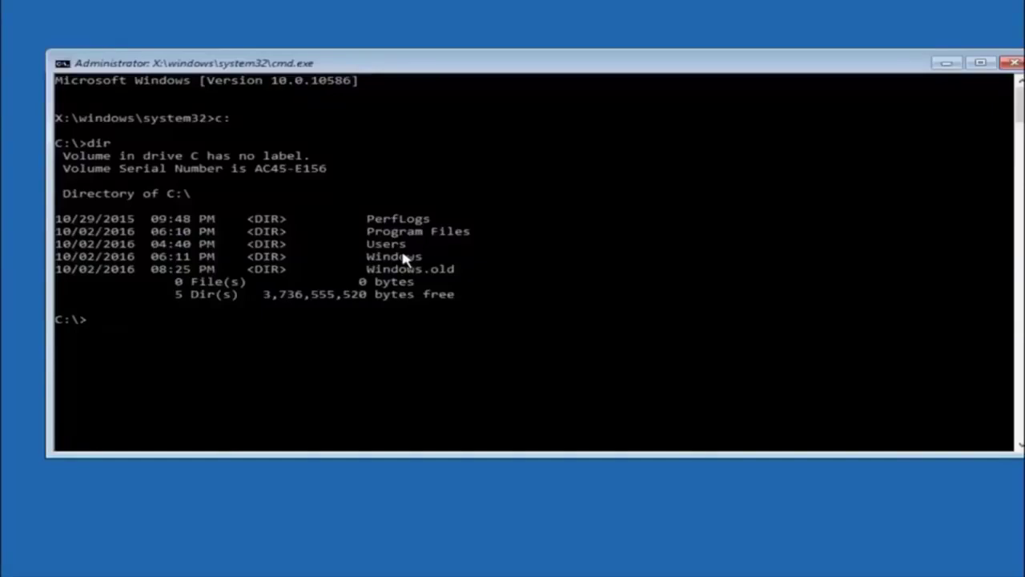
pyautogui.write('cd')
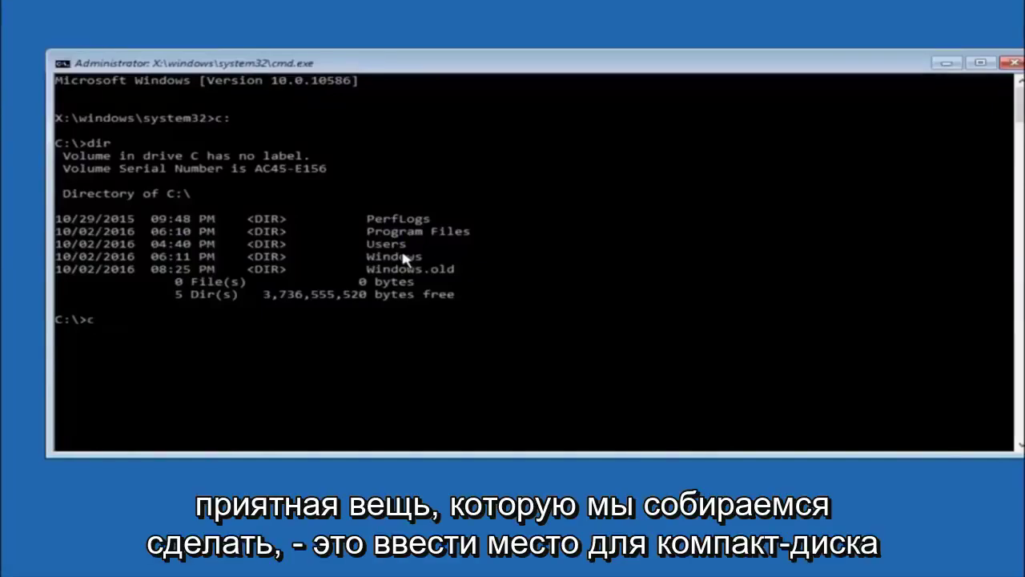
pyautogui.write(' \\windows\\system32\\config')
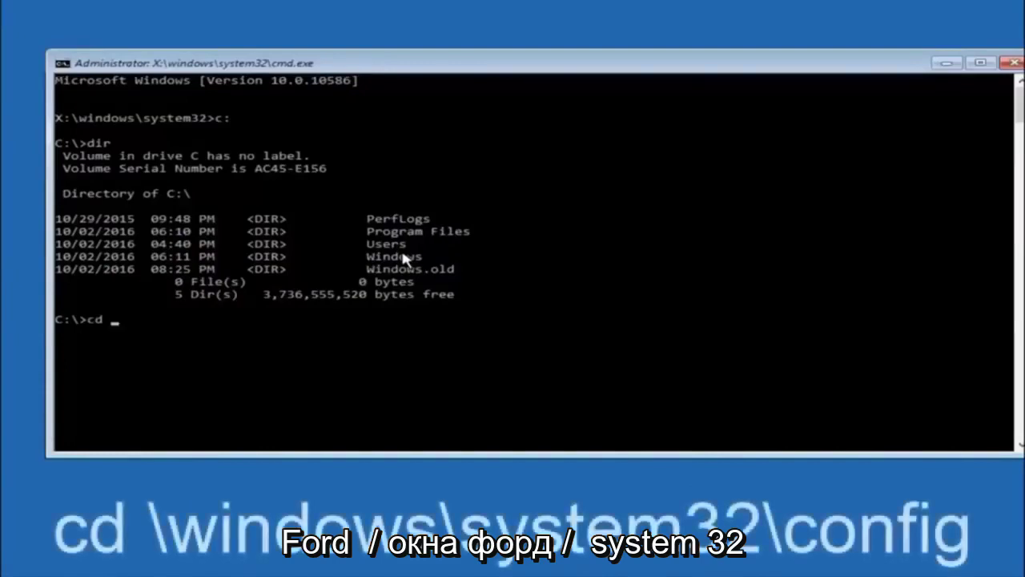
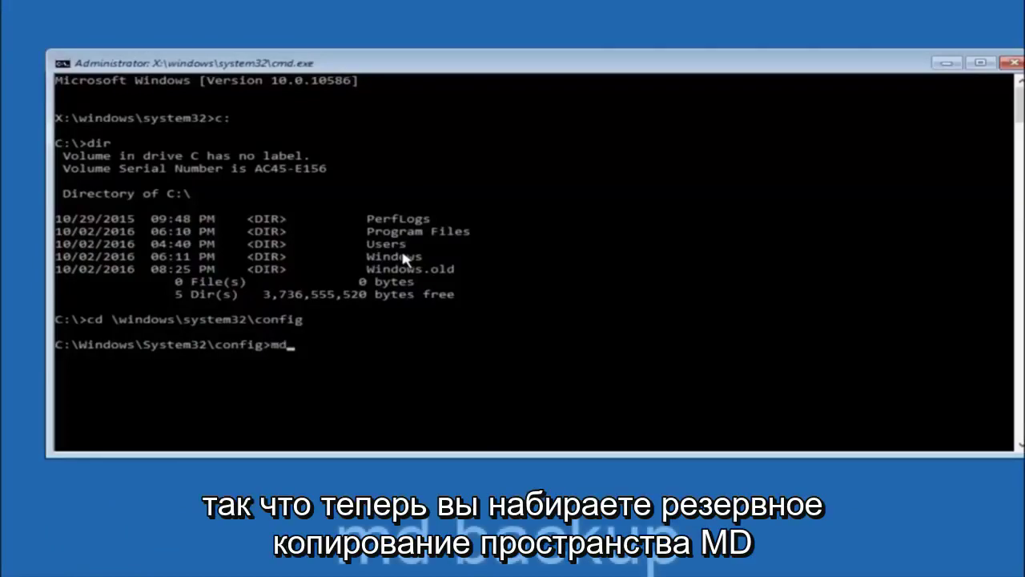
# Run md backup at the config prompt to make a backup folder in C:\Windows\System32\config
pyautogui.write(' backup')
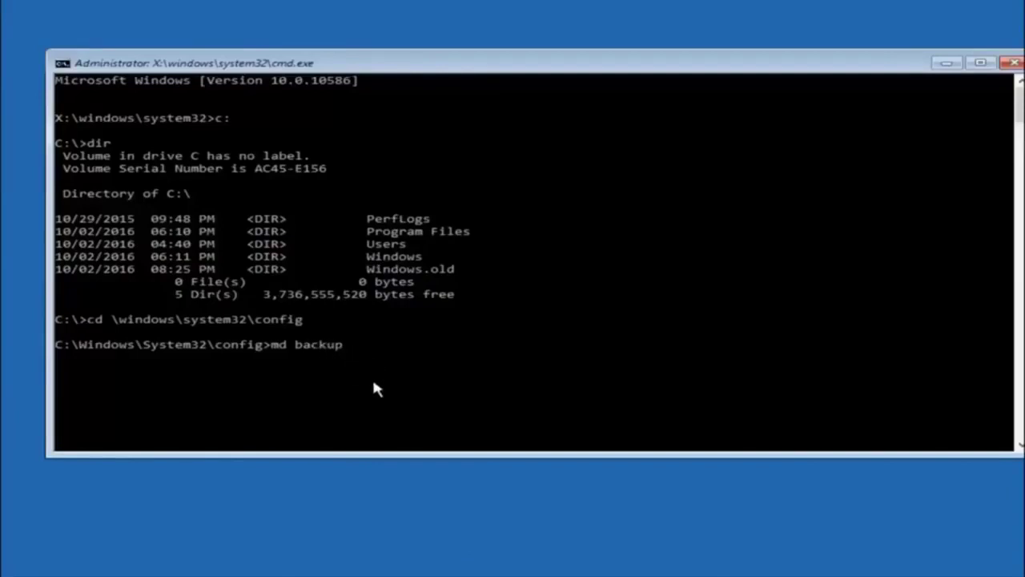
pyautogui.press('Return')
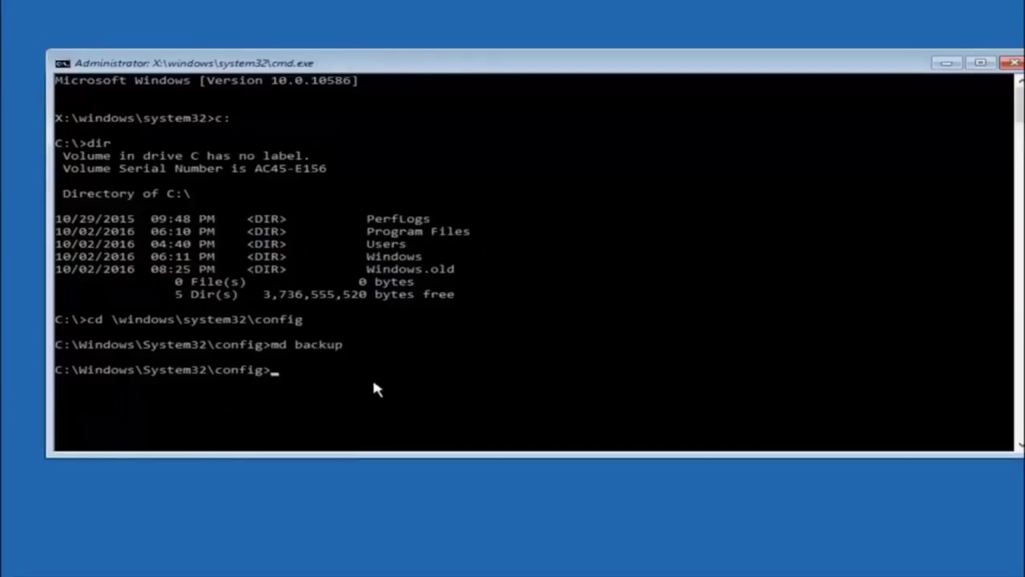
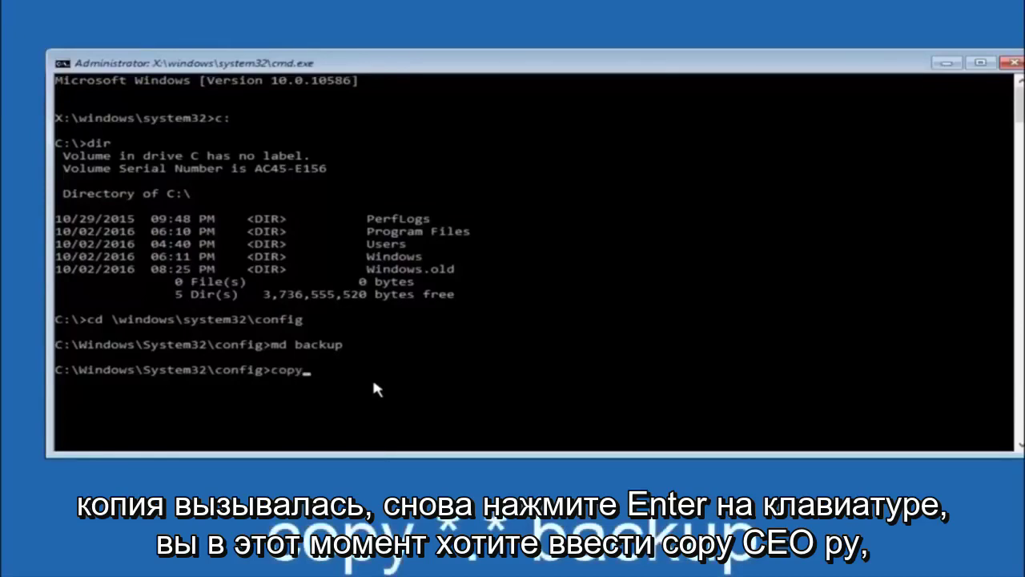
# Run copy *.* backup in C:\Windows\System32\config to copy SAM, SECURITY, SOFTWARE and the other hive files
pyautogui.write(' *')
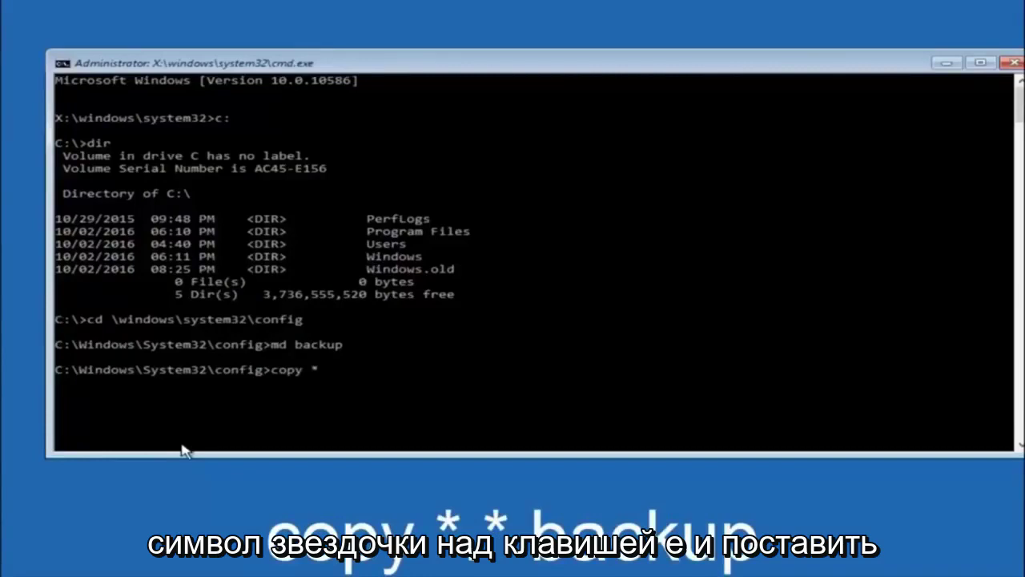
pyautogui.write('.')
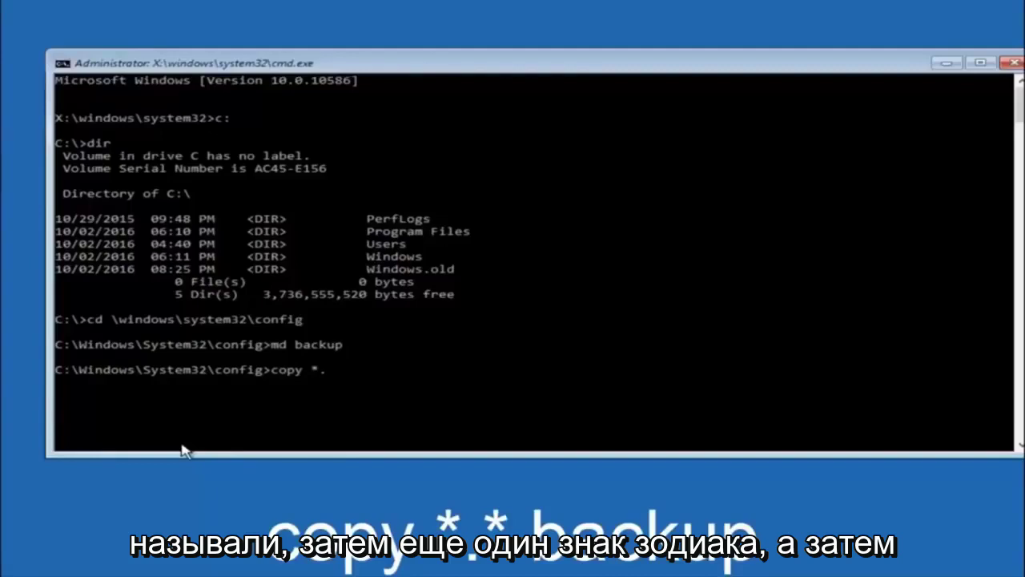
pyautogui.write('* backup')
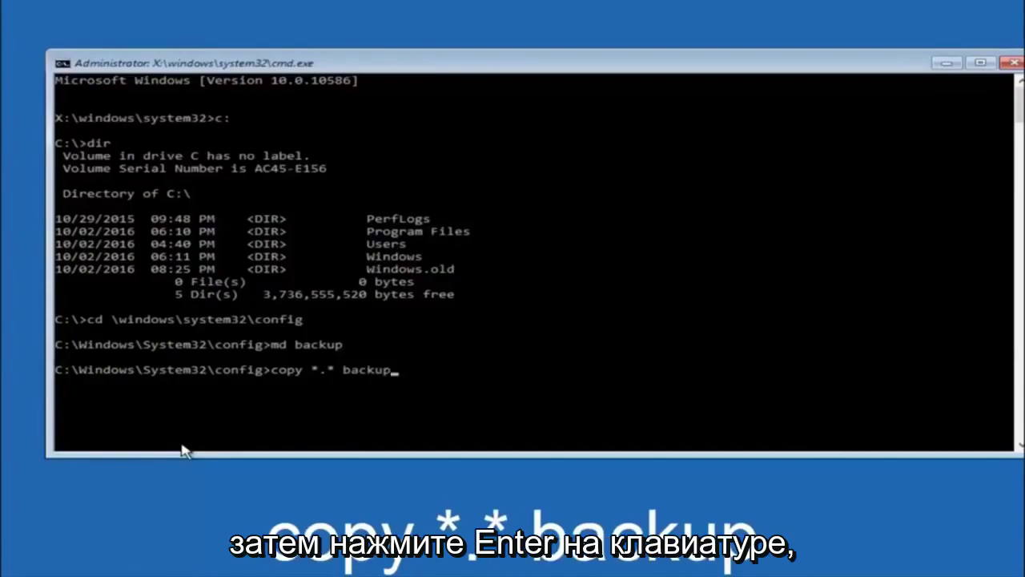
pyautogui.press('Return')
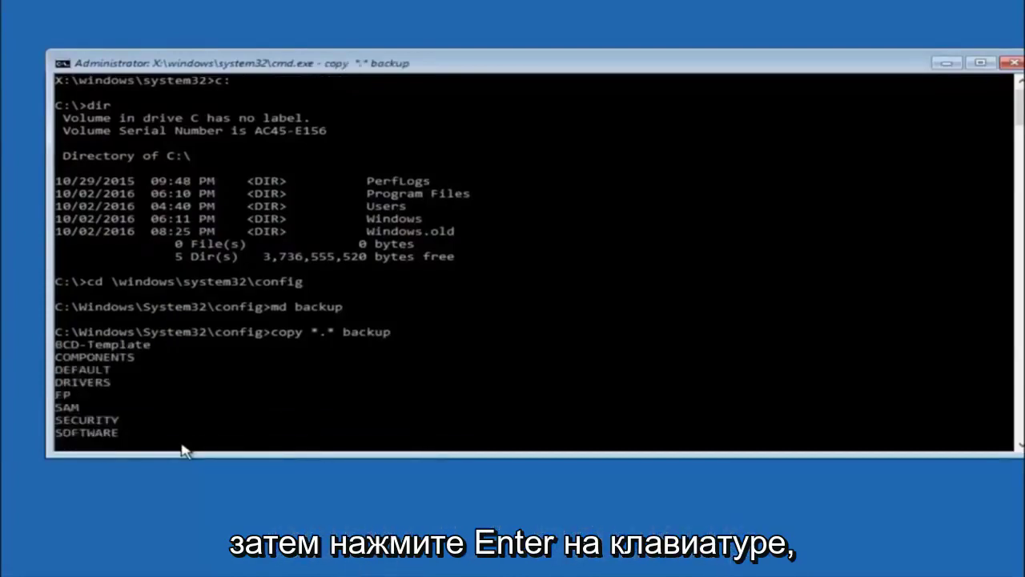
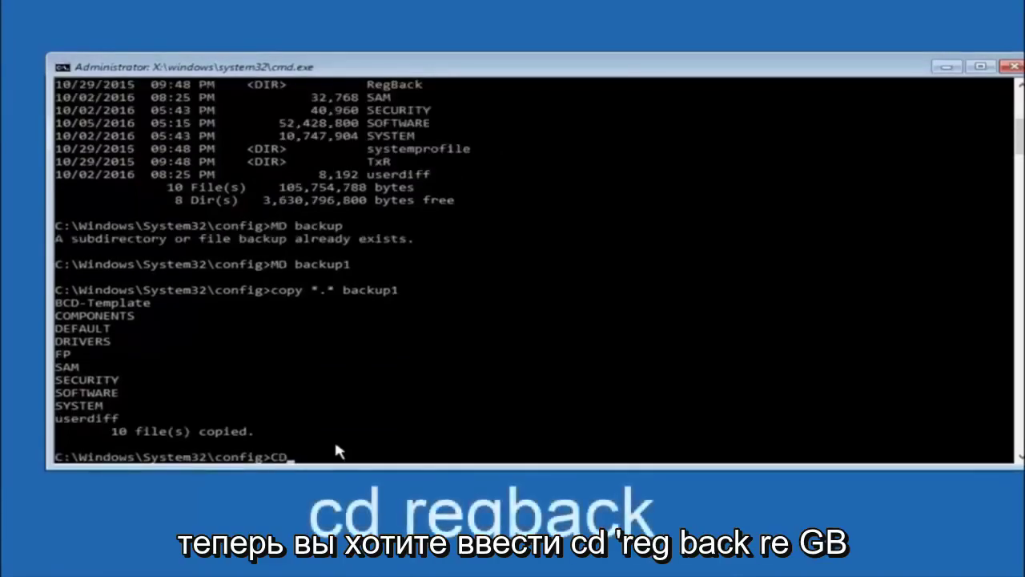
# Change from the config folder into its RegBack subfolder with CD regback
pyautogui.write('reg')
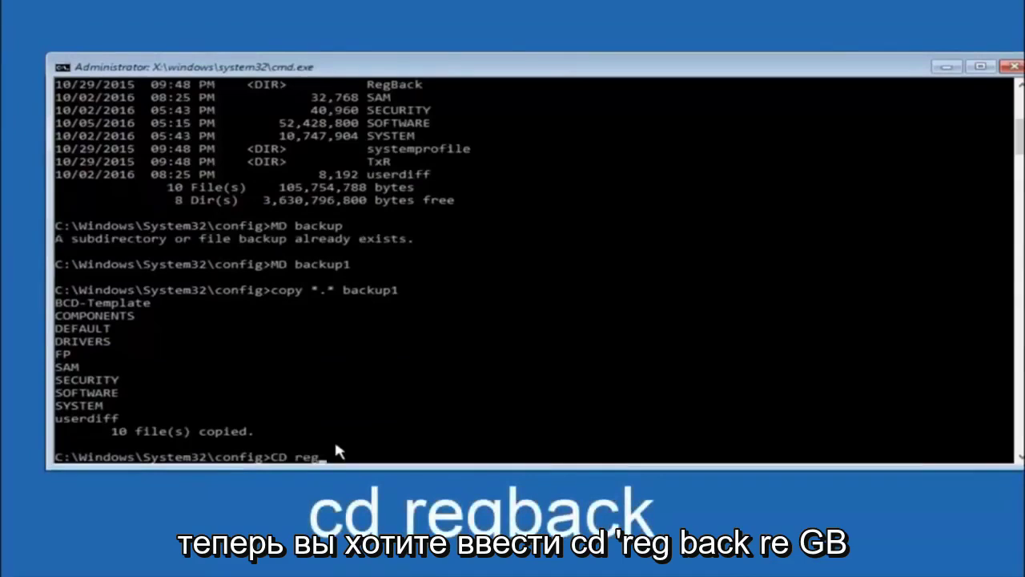
pyautogui.write('back')
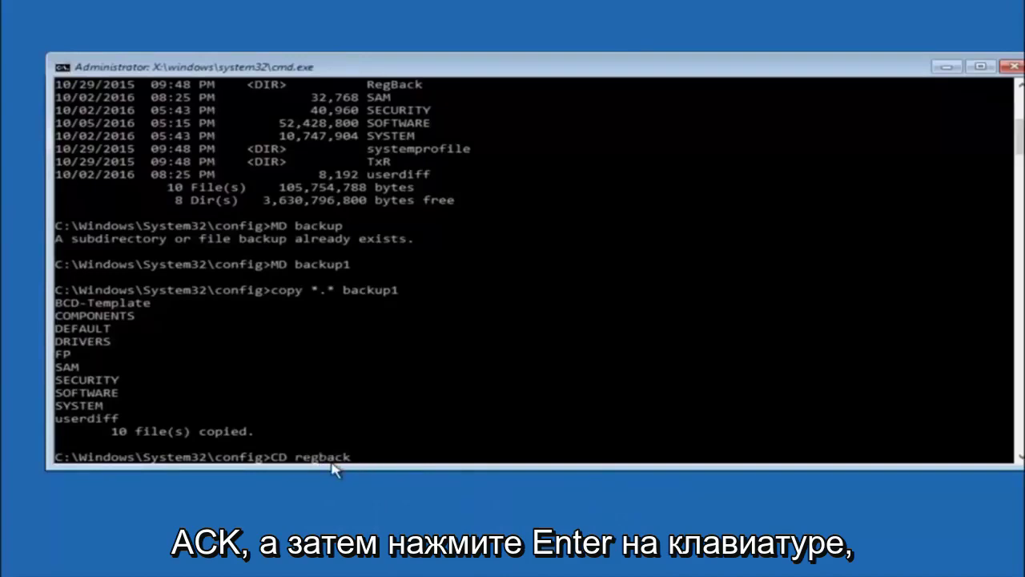
pyautogui.press('Return')
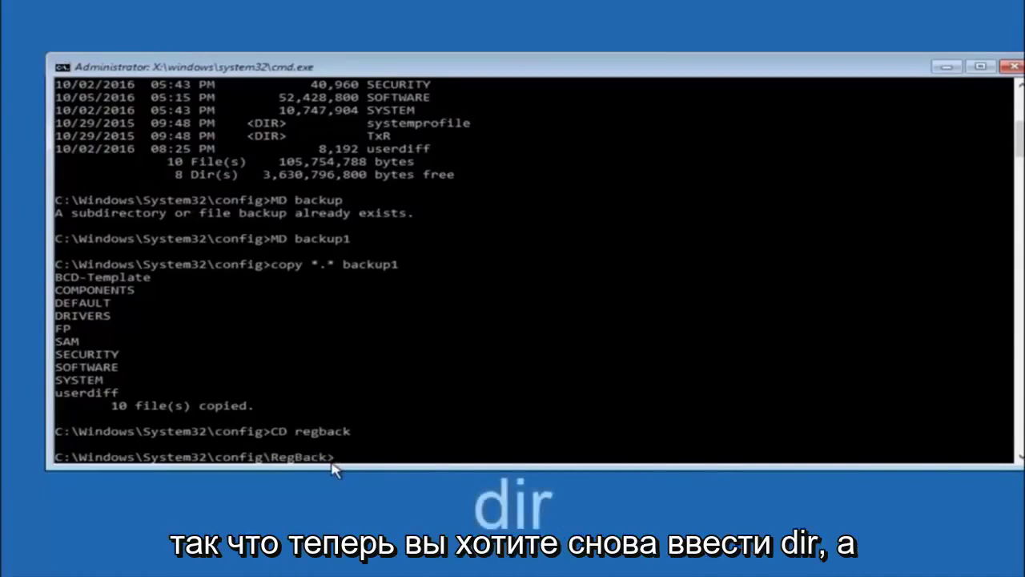
# List RegBack's five 0-byte hives: DEFAULT, SAM, SECURITY, SOFTWARE and SYSTEM
pyautogui.write('dir')
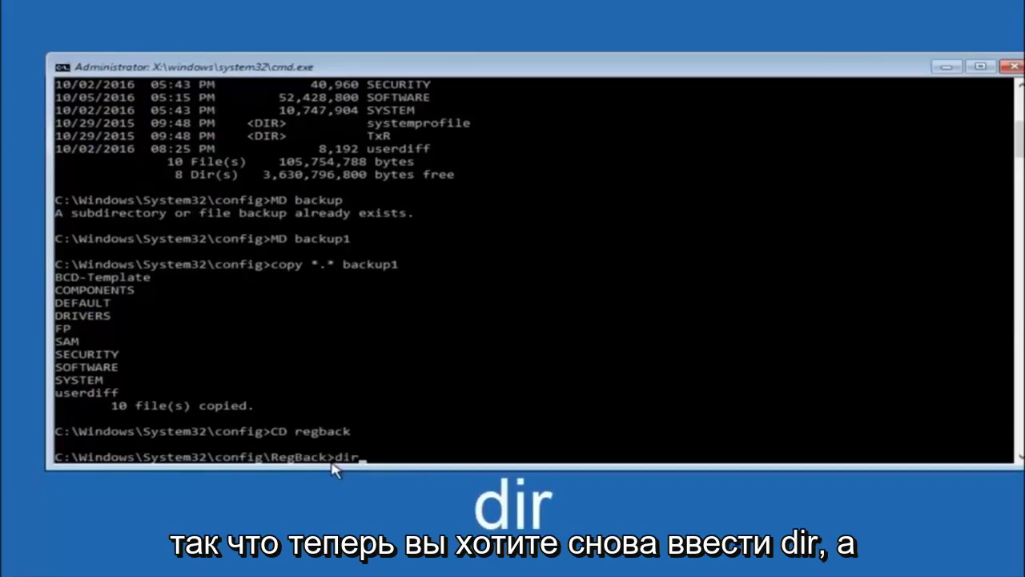
pyautogui.press('Return')
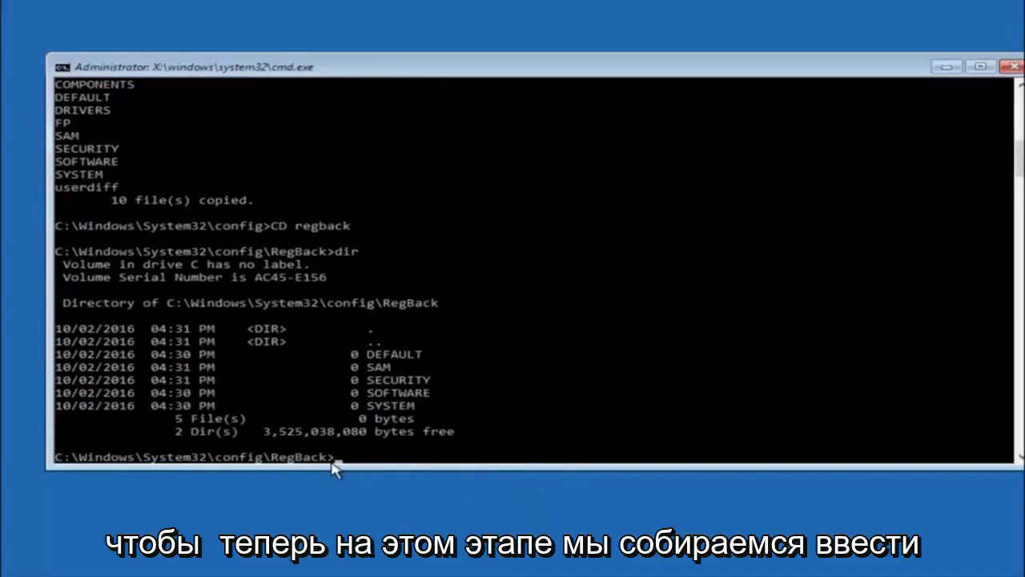
pyautogui.write('copy')
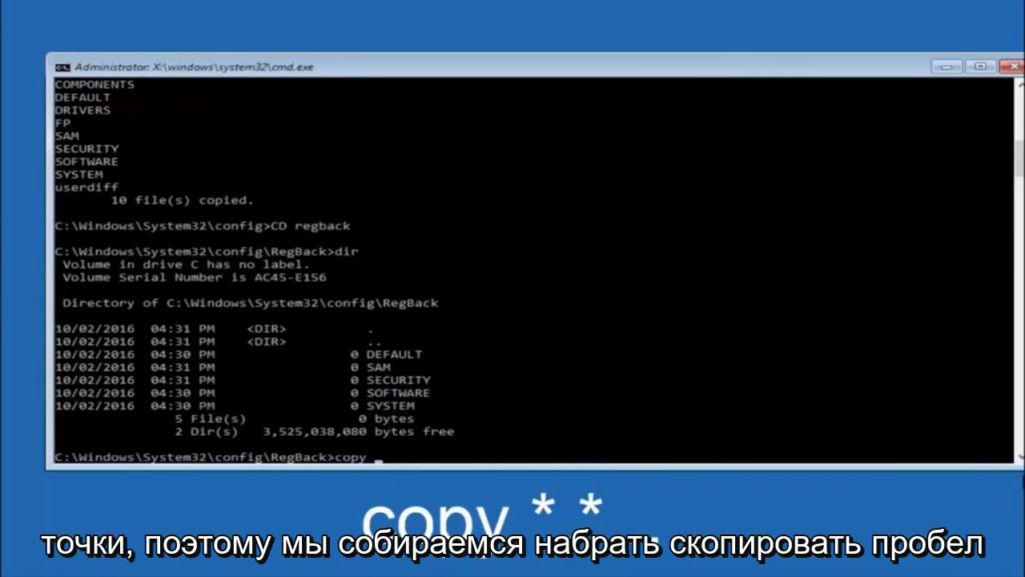
# Run copy *.* .. to copy all RegBack files up into the config folder
pyautogui.click(382, 459)
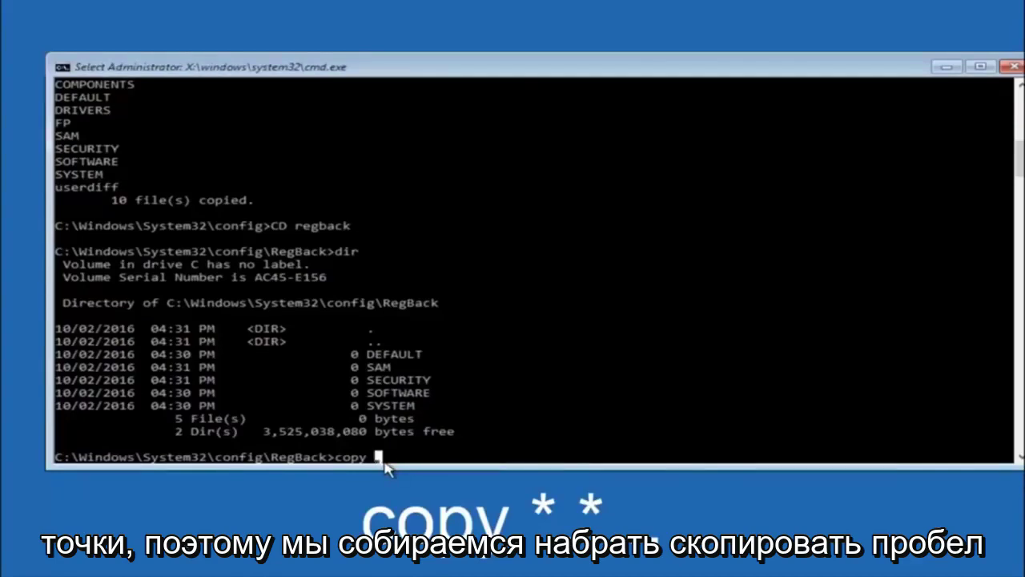
pyautogui.write('*')
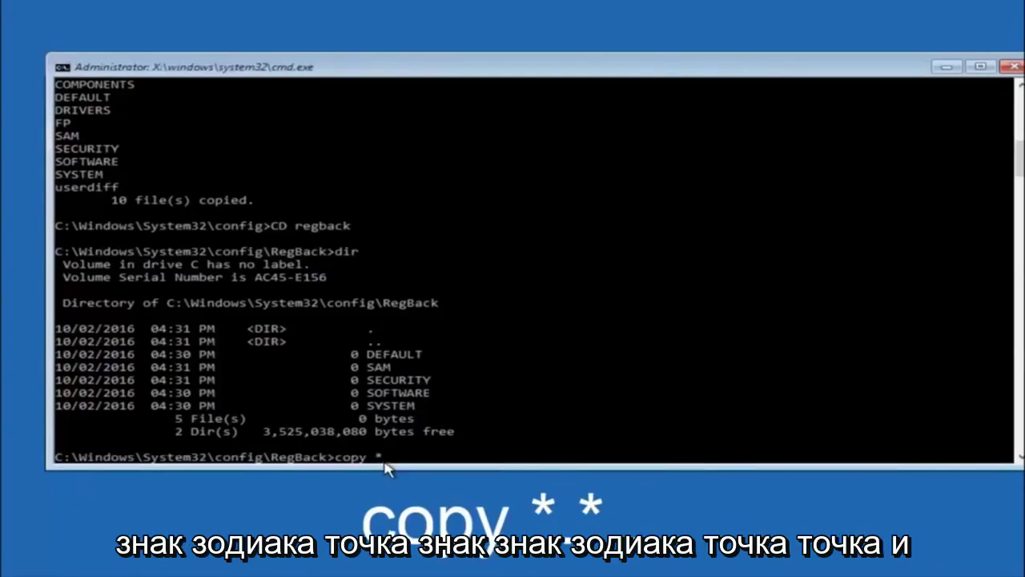
pyautogui.write('.')
pyautogui.press('BackSpace')
pyautogui.write('*')
pyautogui.press('Return')
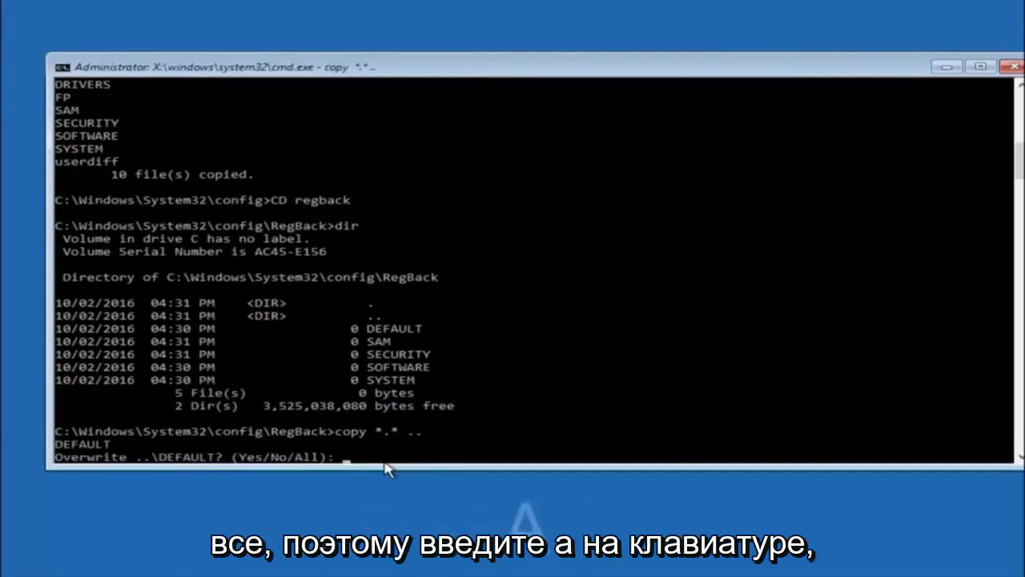
# Overwrite all existing hives and close Command Prompt to the Choose an option screen
pyautogui.write('A')
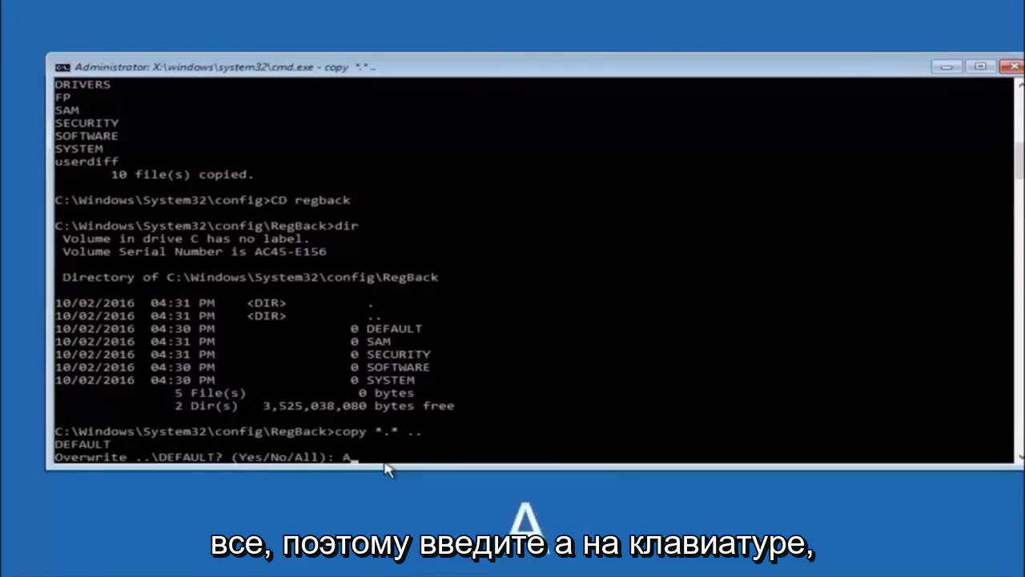
pyautogui.press('Return')
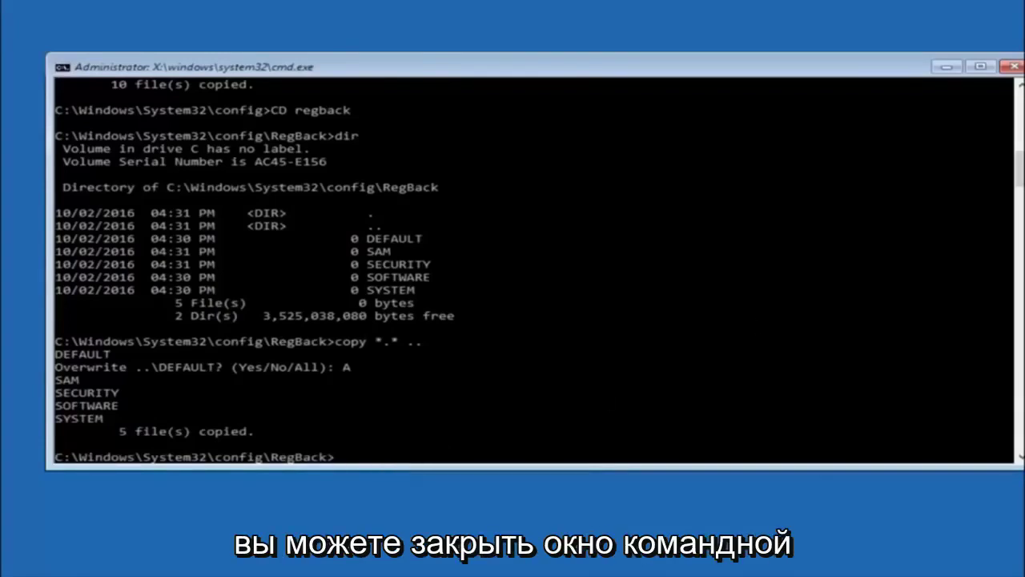
pyautogui.click(1014, 65)
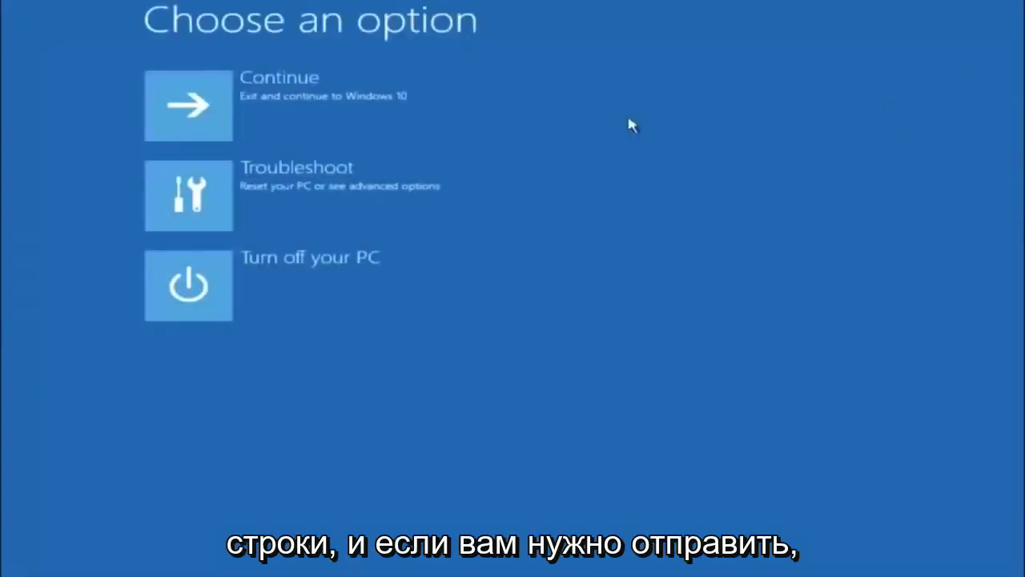